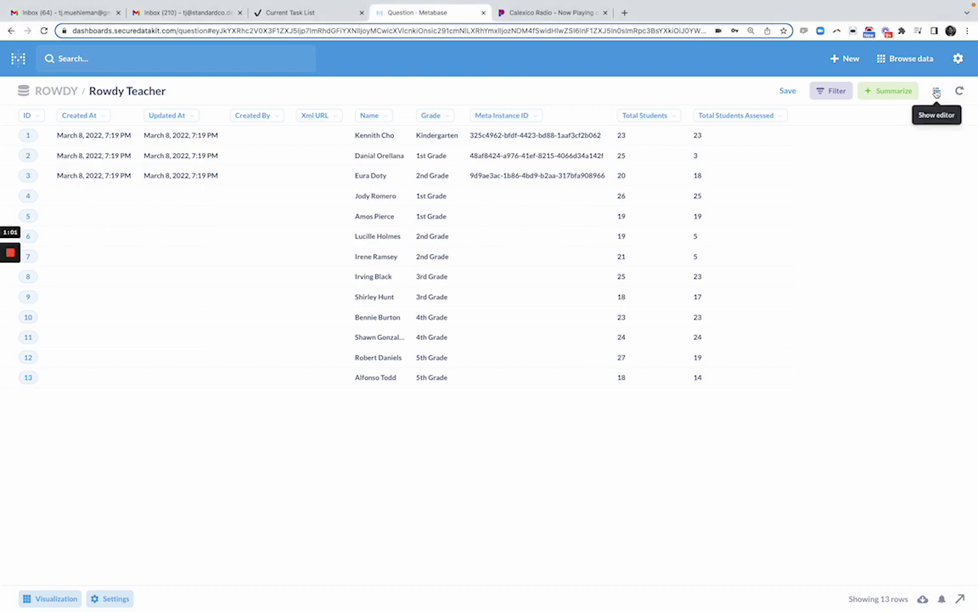
Drop ID, Created At, Updated At, Created By, Xml URL and Meta Instance ID, then visualize the table.
{"action": "left_click", "coordinate": [935, 93]}
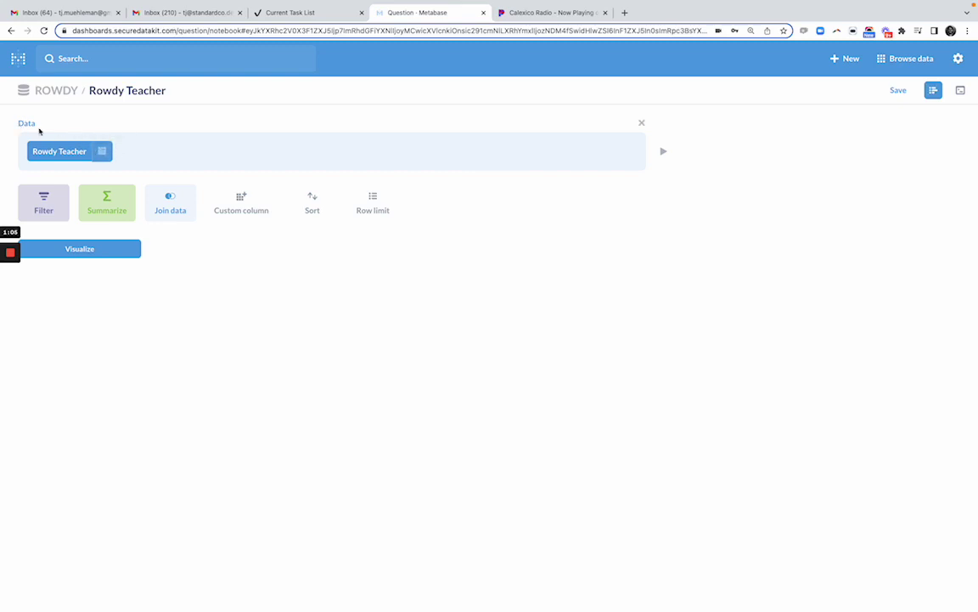
{"action": "left_click", "coordinate": [102, 151]}
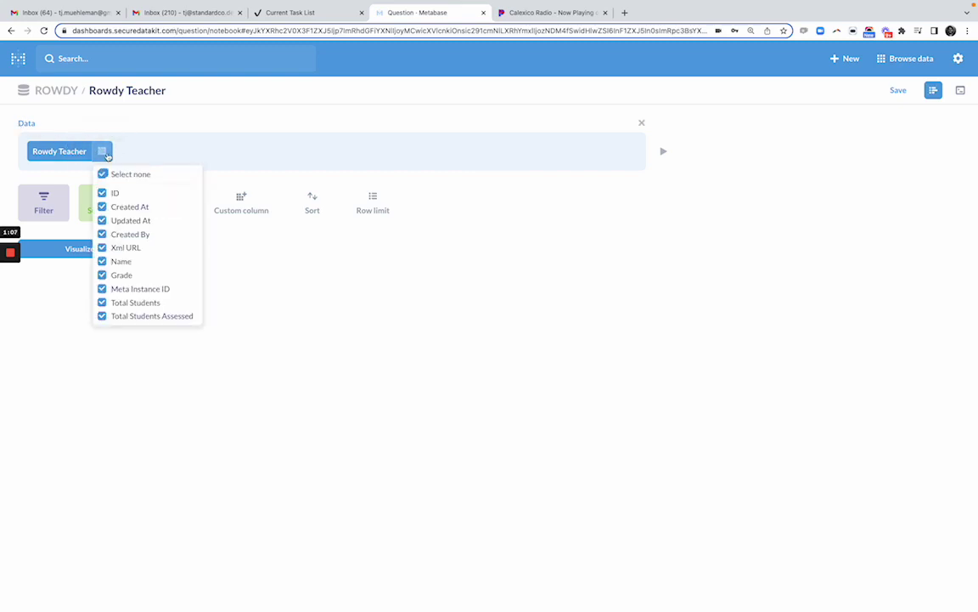
{"action": "left_click", "coordinate": [102, 193]}
{"action": "left_click", "coordinate": [102, 206]}
{"action": "left_click", "coordinate": [102, 220]}
{"action": "left_click", "coordinate": [102, 233]}
{"action": "left_click", "coordinate": [102, 247]}
{"action": "left_click", "coordinate": [102, 289]}
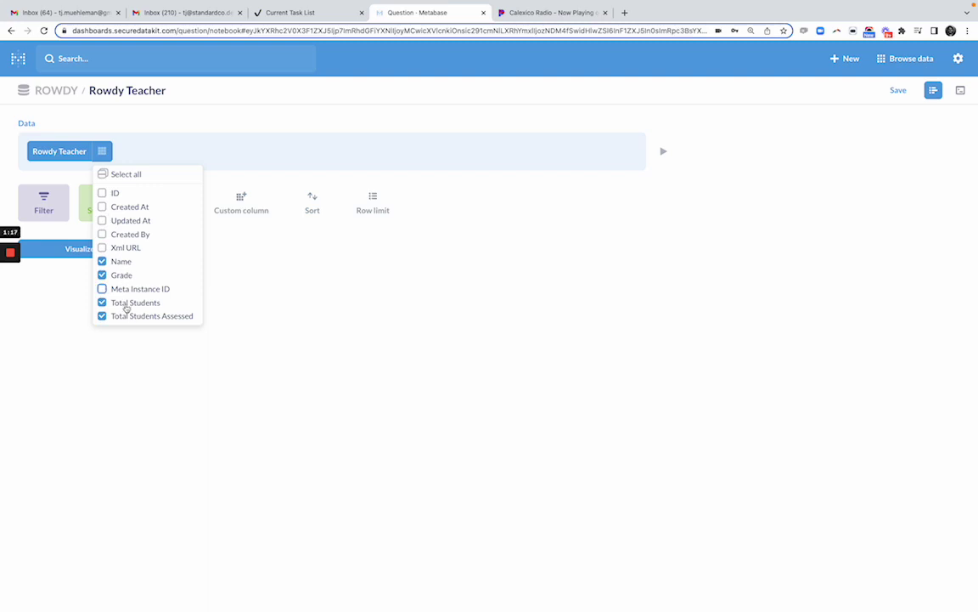
{"action": "left_click", "coordinate": [120, 344]}
{"action": "left_click", "coordinate": [104, 254]}
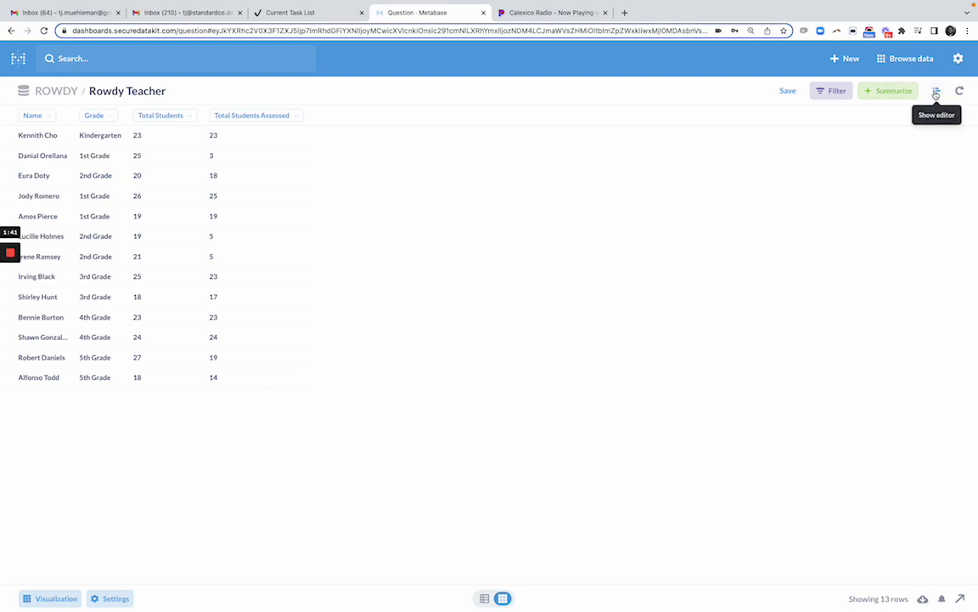
Add the custom expression filter [Total Students Assessed] = [Total Students], leaving 4 teachers.
{"action": "left_click", "coordinate": [830, 91]}
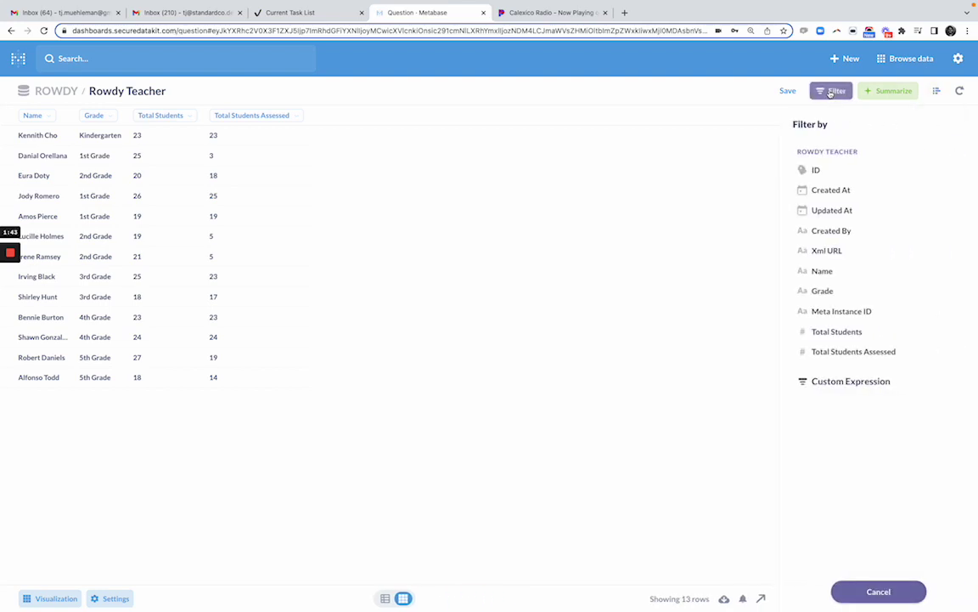
{"action": "left_click", "coordinate": [836, 381]}
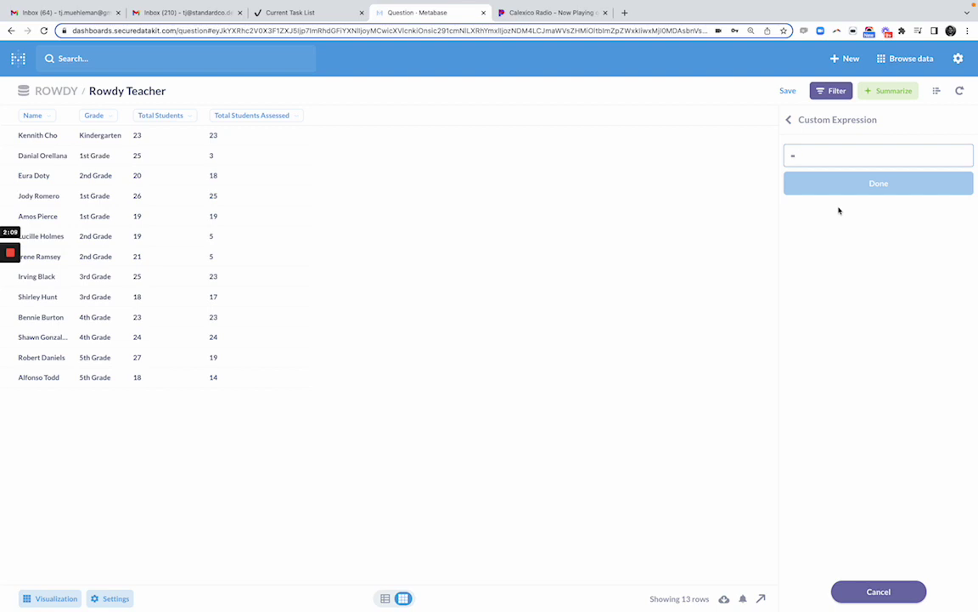
{"action": "type", "text": "total"}
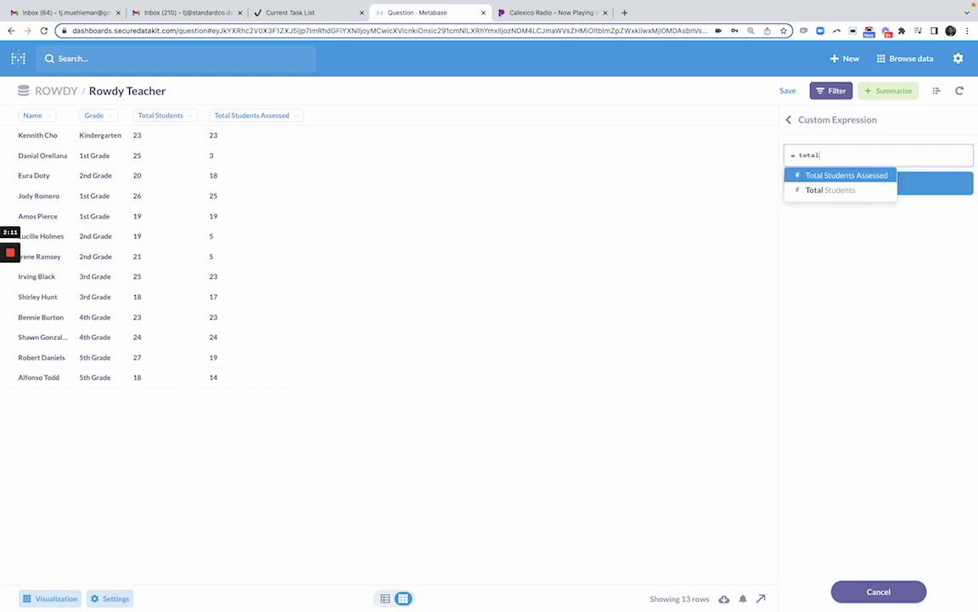
{"action": "key", "text": "Return"}
{"action": "type", "text": "- total"}
{"action": "left_click", "coordinate": [843, 189]}
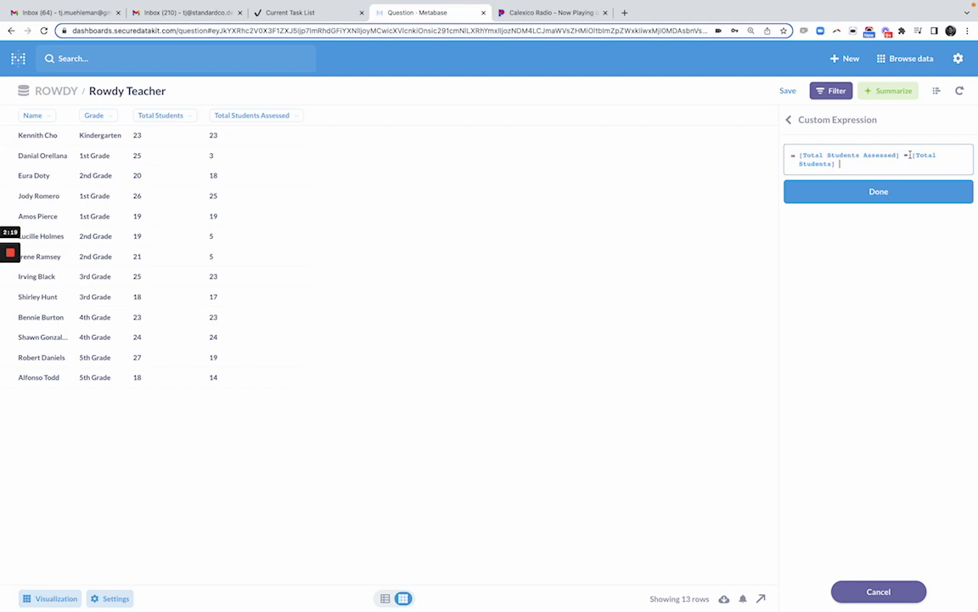
{"action": "left_click", "coordinate": [880, 194]}
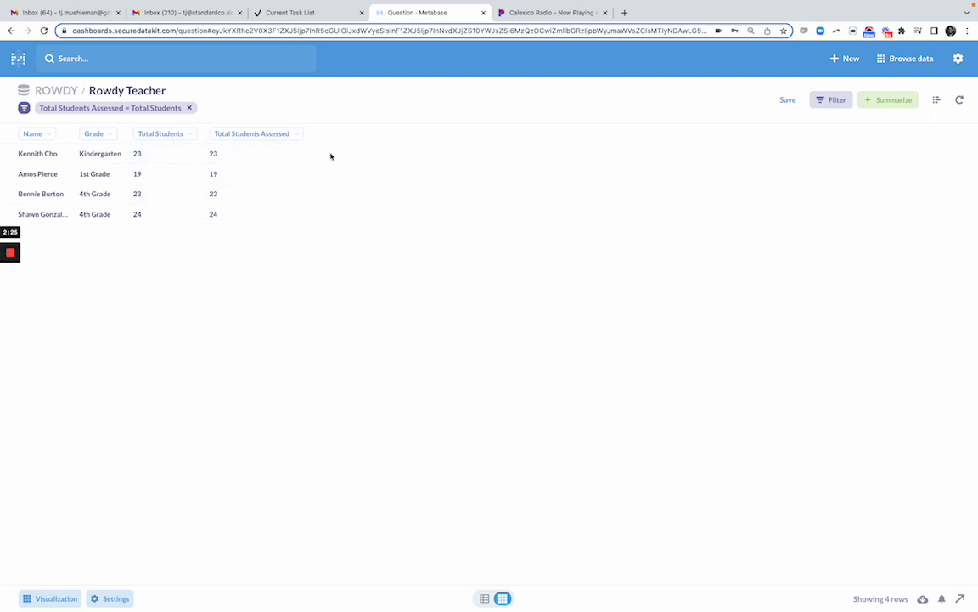
Add the filter [Total Students Assessed] != [Total Students] and remove the equal-count filter.
{"action": "left_click", "coordinate": [837, 103]}
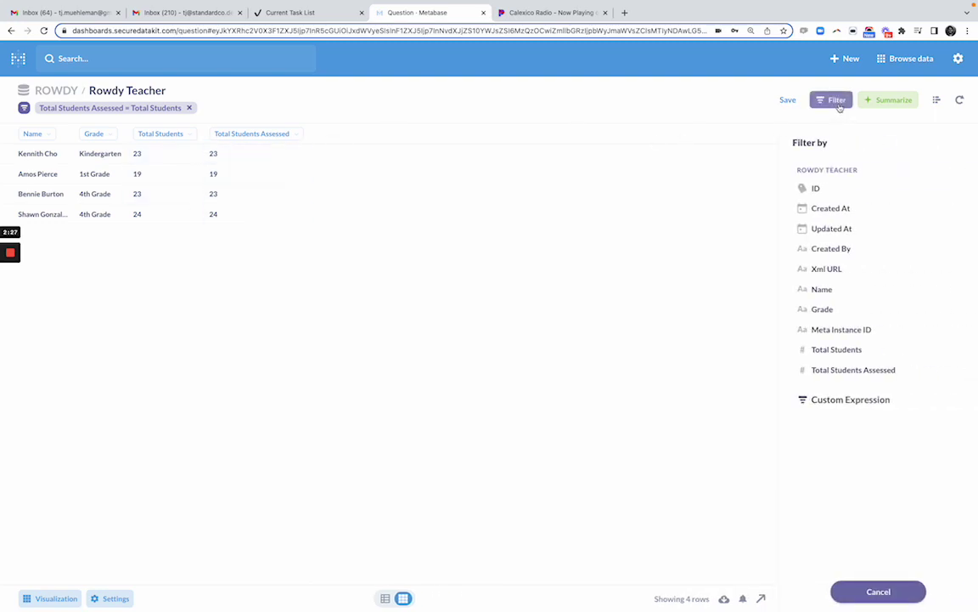
{"action": "left_click", "coordinate": [851, 398]}
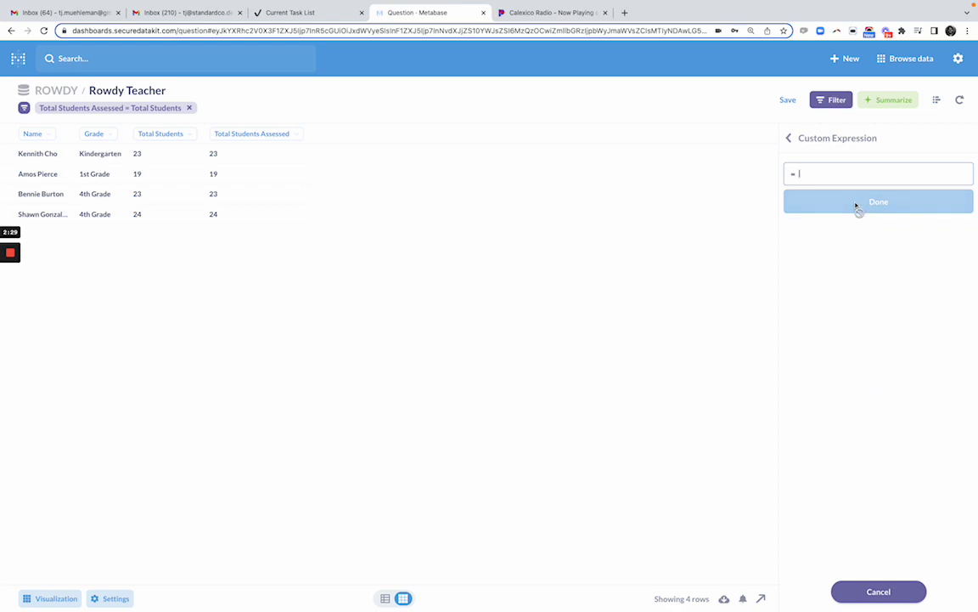
{"action": "type", "text": "total"}
{"action": "key", "text": "Return"}
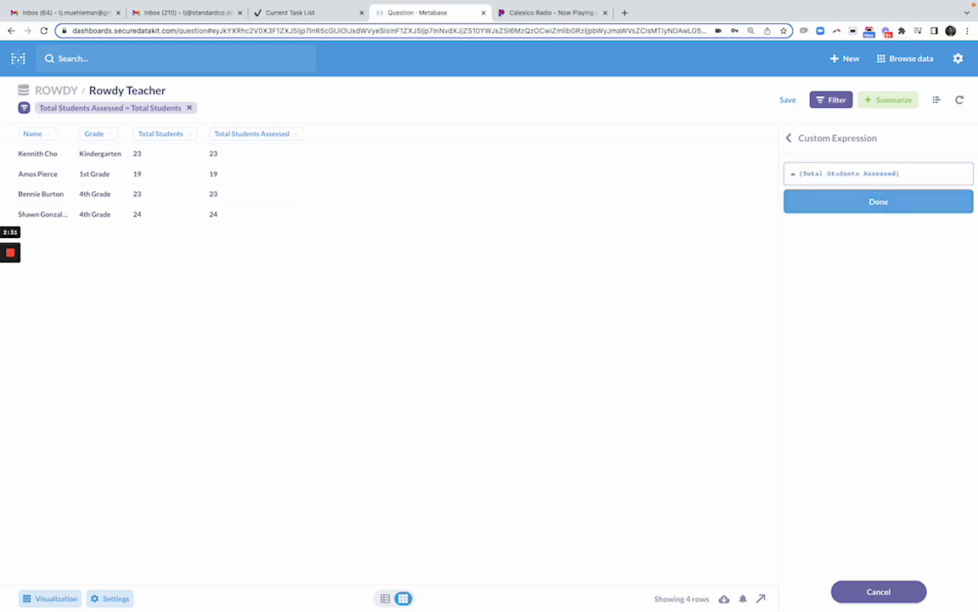
{"action": "type", "text": "!=total"}
{"action": "key", "text": "Down"}
{"action": "key", "text": "Return"}
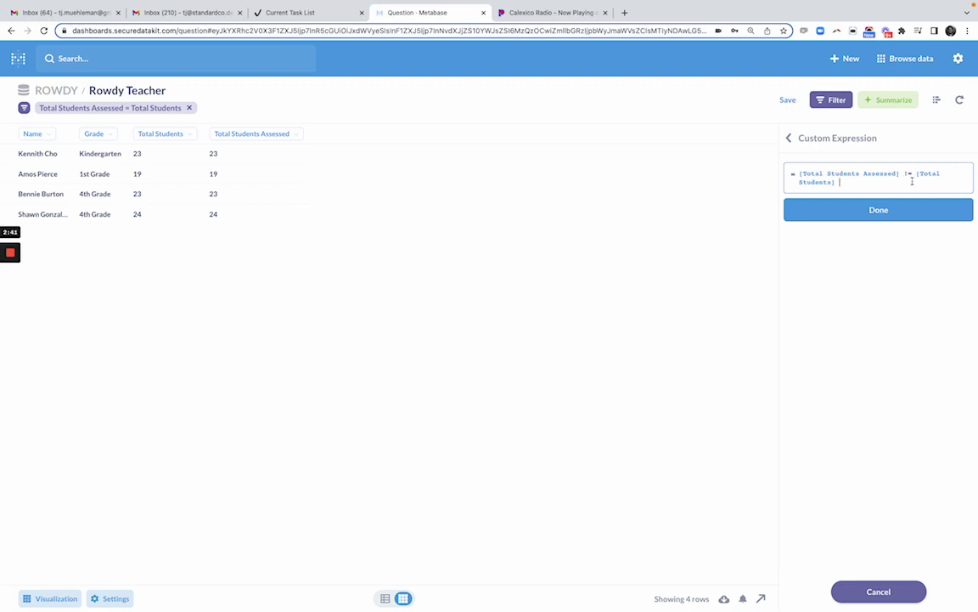
{"action": "left_click", "coordinate": [889, 218]}
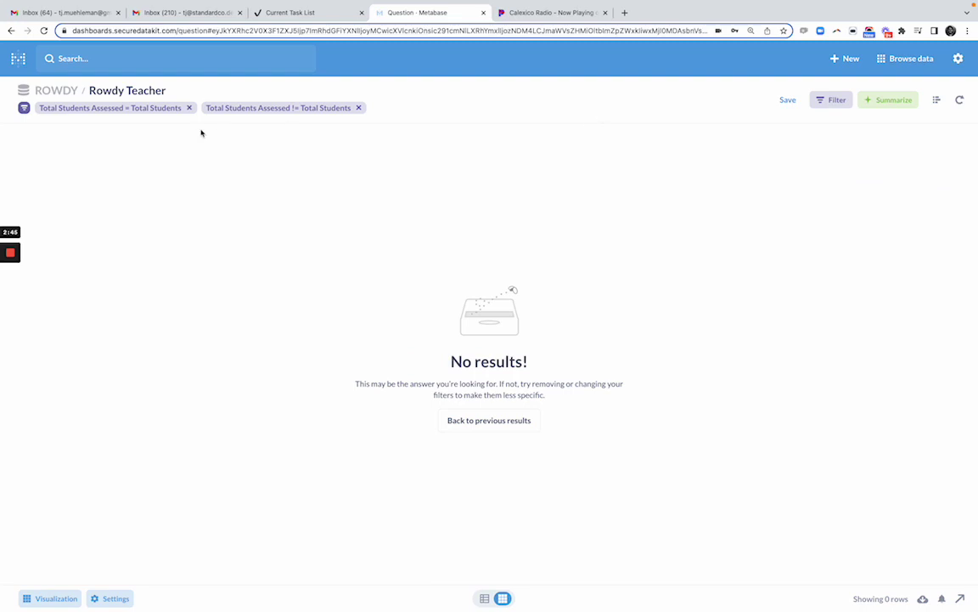
{"action": "left_click", "coordinate": [189, 108]}
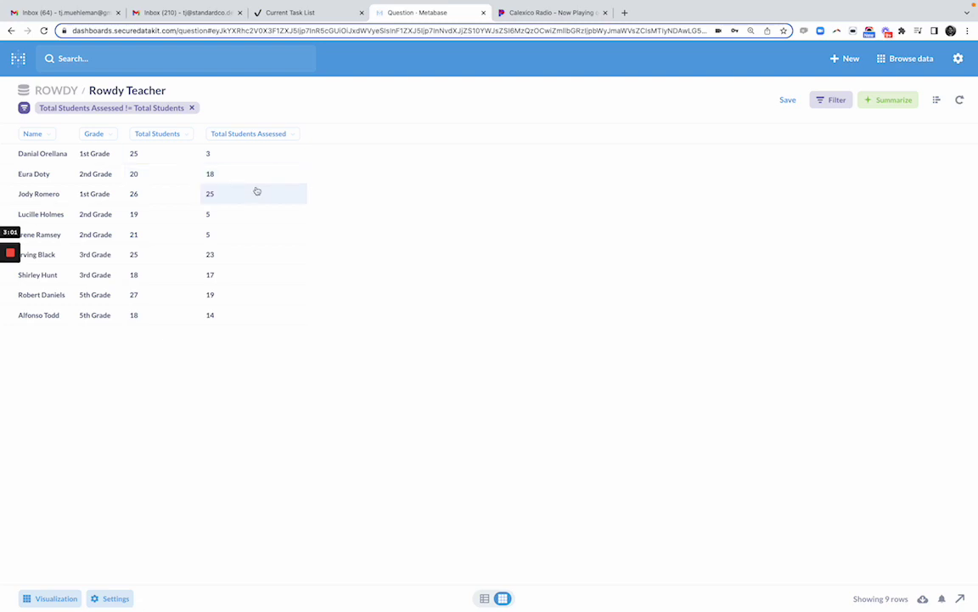
Add a 'Percent Assessed' custom column of [Total Students Assessed] / [Total Students] and rerun the query.
{"action": "left_click", "coordinate": [937, 101]}
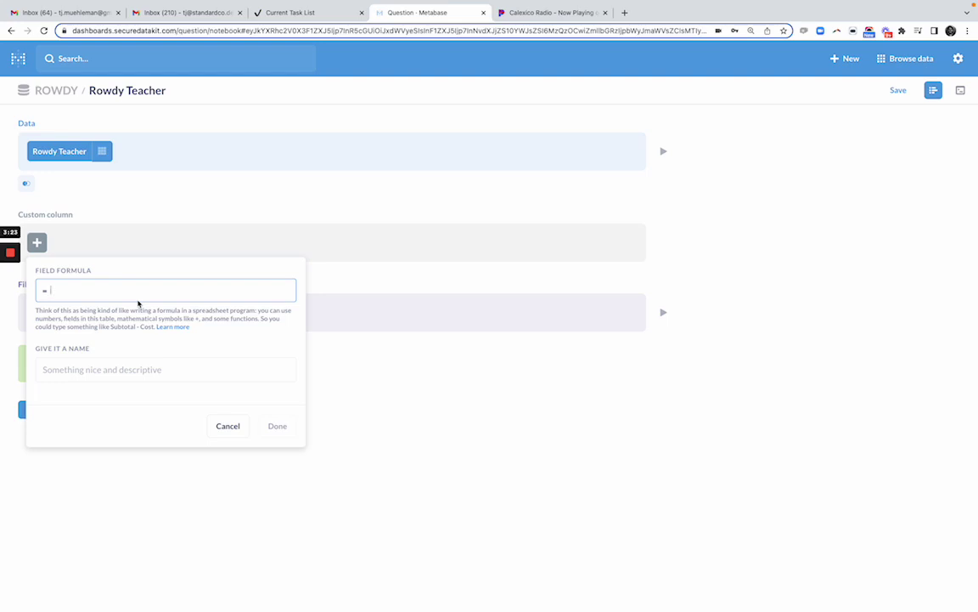
{"action": "type", "text": "total"}
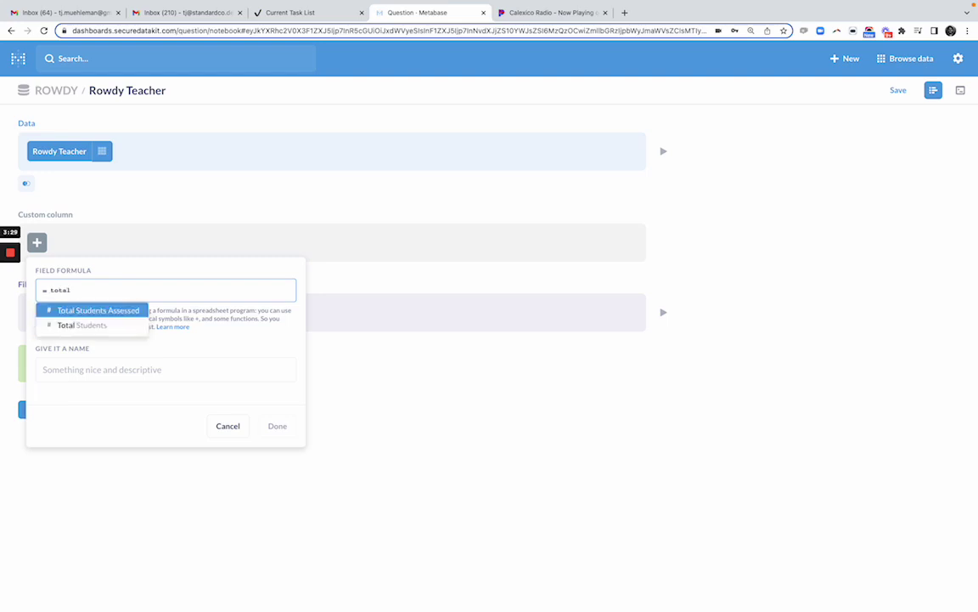
{"action": "key", "text": "Return"}
{"action": "type", "text": "/ total"}
{"action": "key", "text": "Down"}
{"action": "key", "text": "Return"}
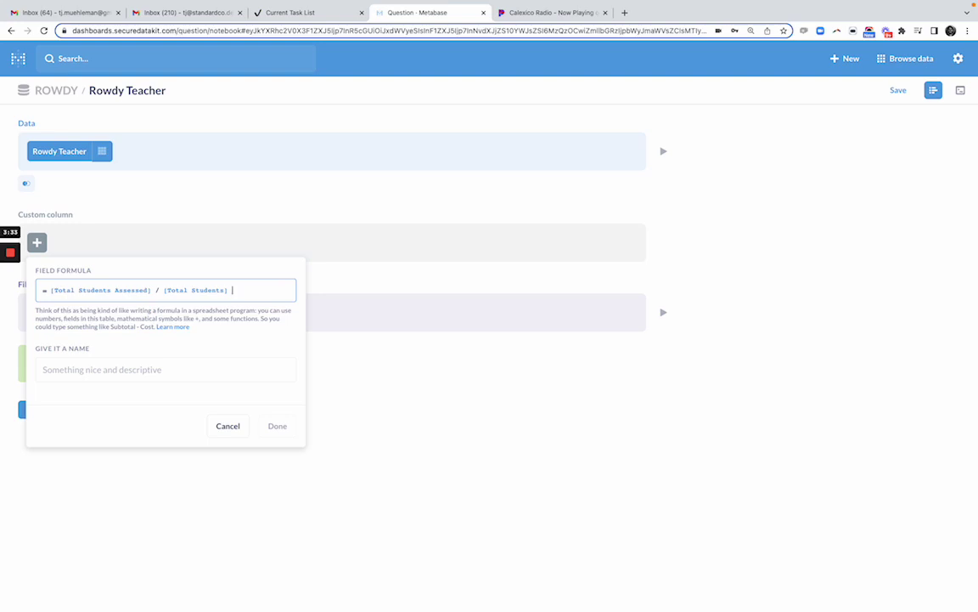
{"action": "left_click", "coordinate": [132, 366]}
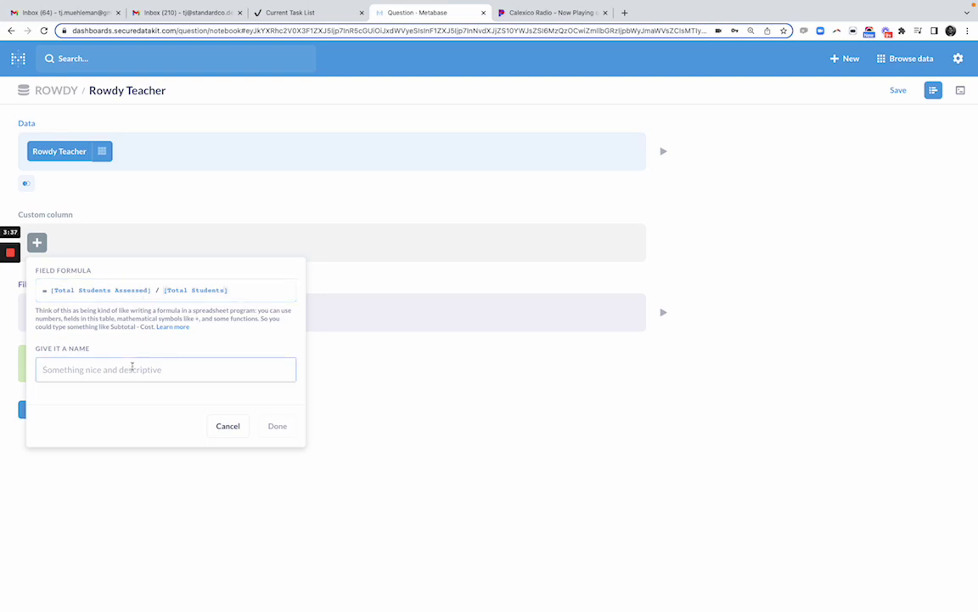
{"action": "type", "text": "Perce"}
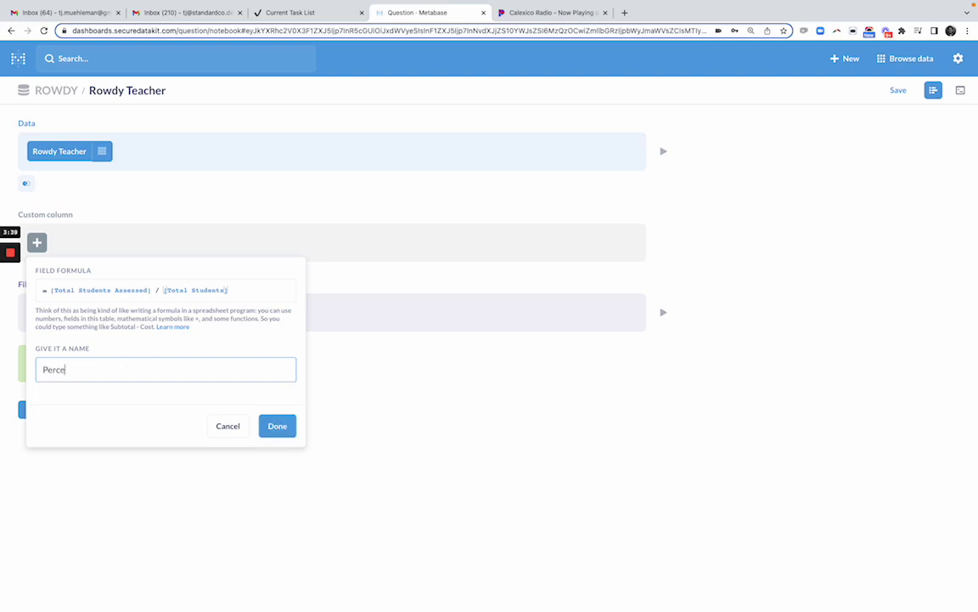
{"action": "type", "text": "nt Assessed"}
{"action": "left_click", "coordinate": [278, 425]}
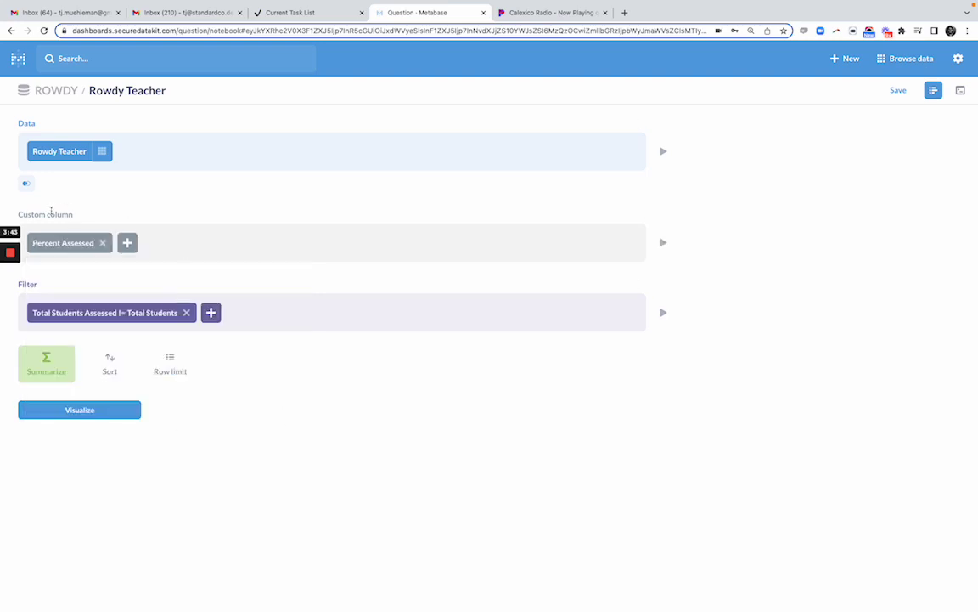
{"action": "left_click", "coordinate": [79, 411]}
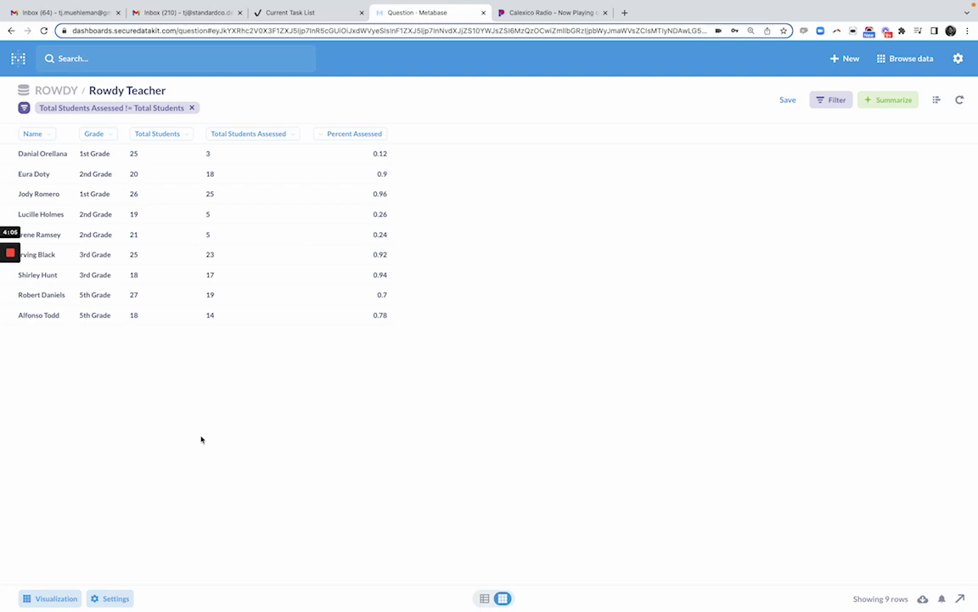
Give the Percent Assessed column the Percent style and turn on its mini bar chart.
{"action": "mouse_move", "coordinate": [363, 137]}
{"action": "left_click", "coordinate": [114, 598]}
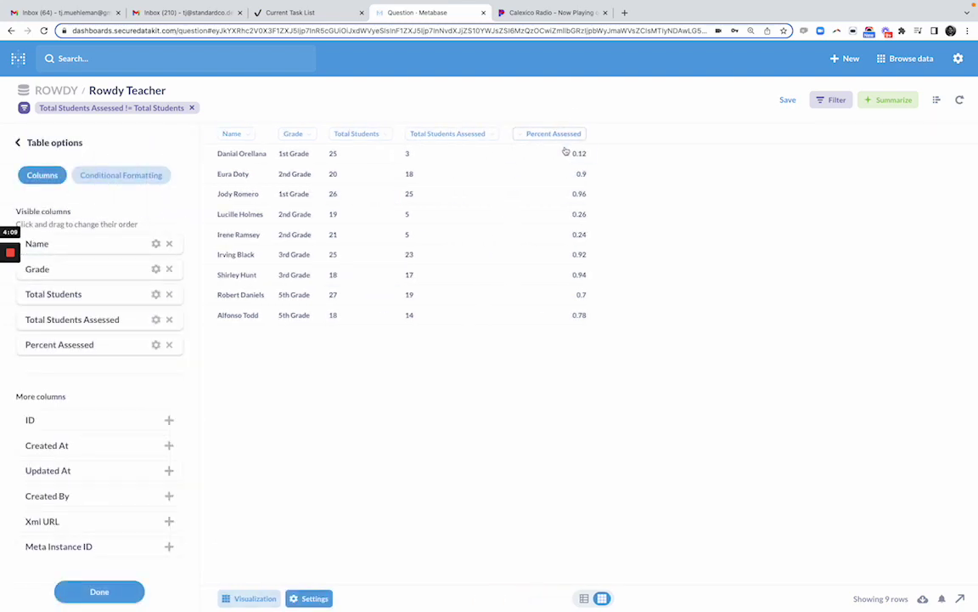
{"action": "left_click", "coordinate": [156, 344]}
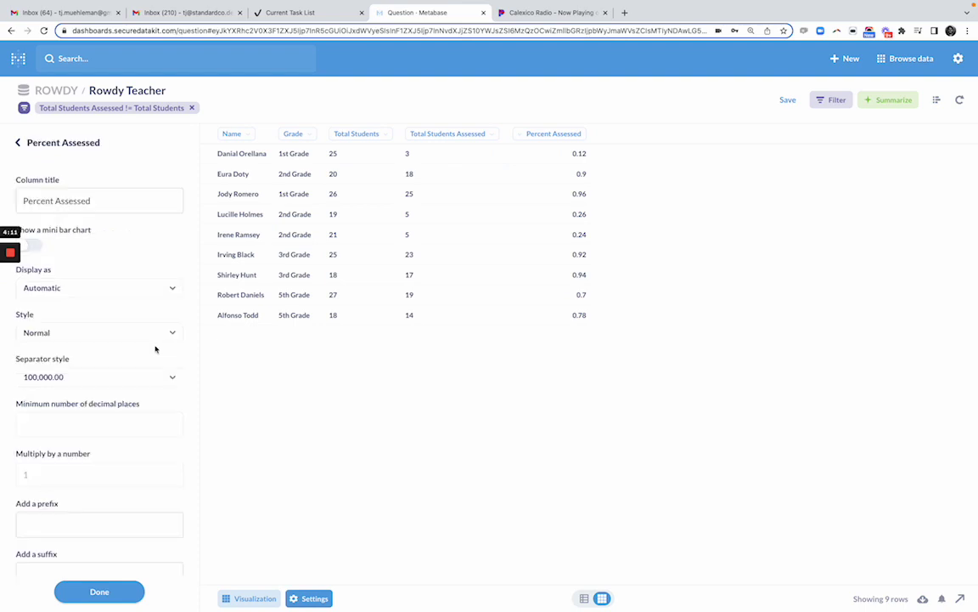
{"action": "left_click", "coordinate": [51, 291]}
{"action": "left_click", "coordinate": [91, 268]}
{"action": "left_click", "coordinate": [55, 337]}
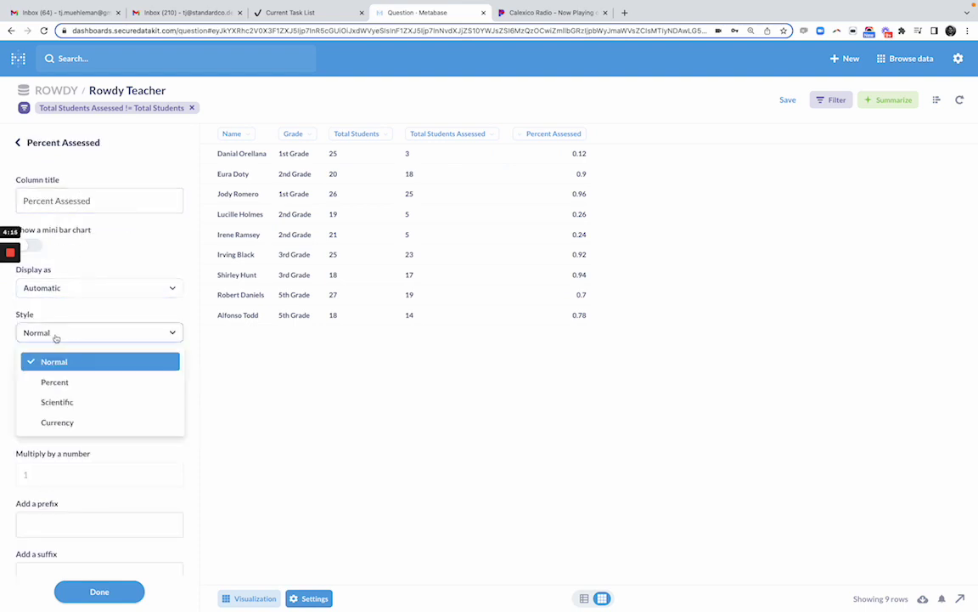
{"action": "left_click", "coordinate": [54, 381]}
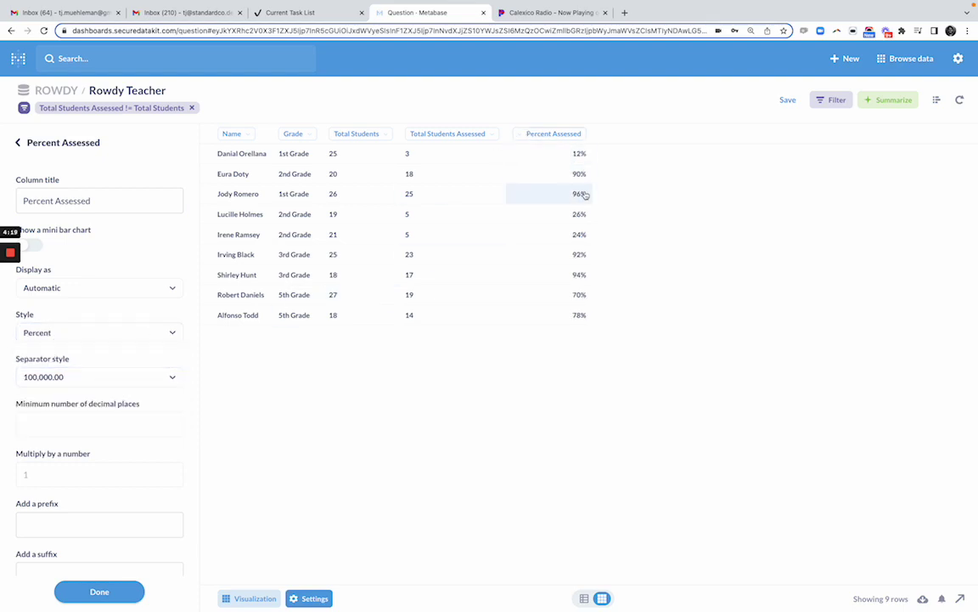
{"action": "left_click", "coordinate": [34, 246]}
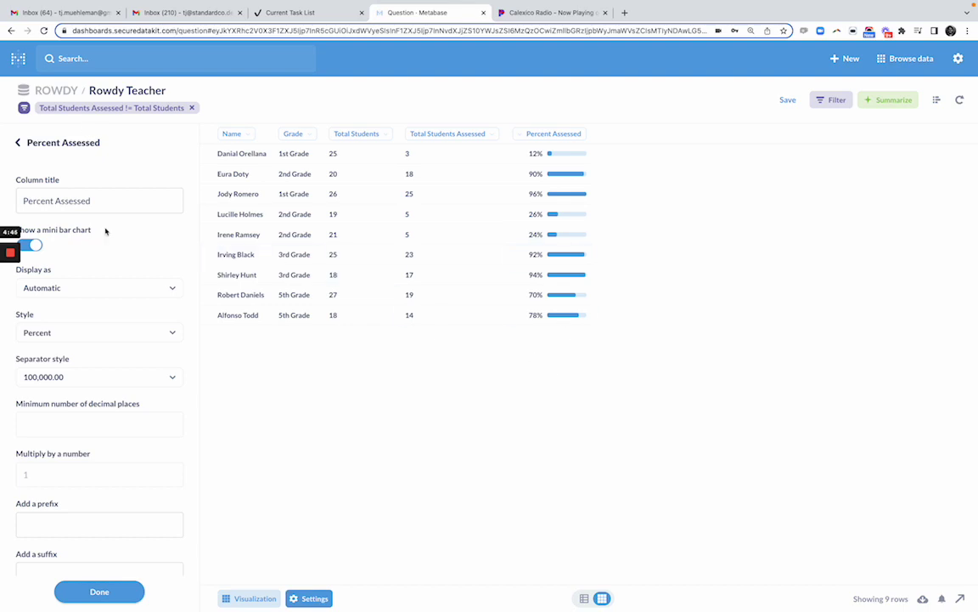
{"action": "left_click", "coordinate": [54, 145]}
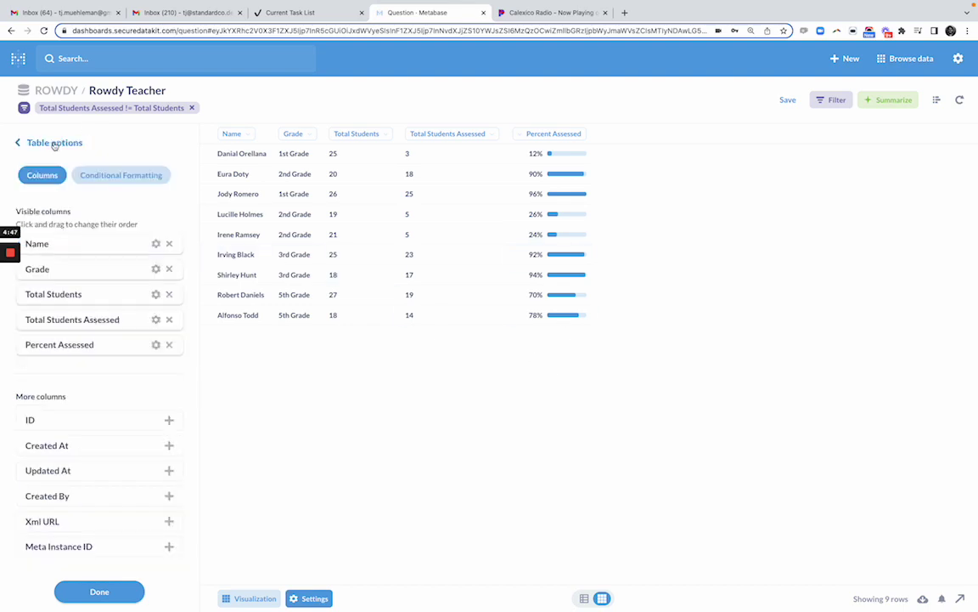
Start a single-colour conditional formatting rule on the Percent Assessed column.
{"action": "left_click", "coordinate": [136, 175]}
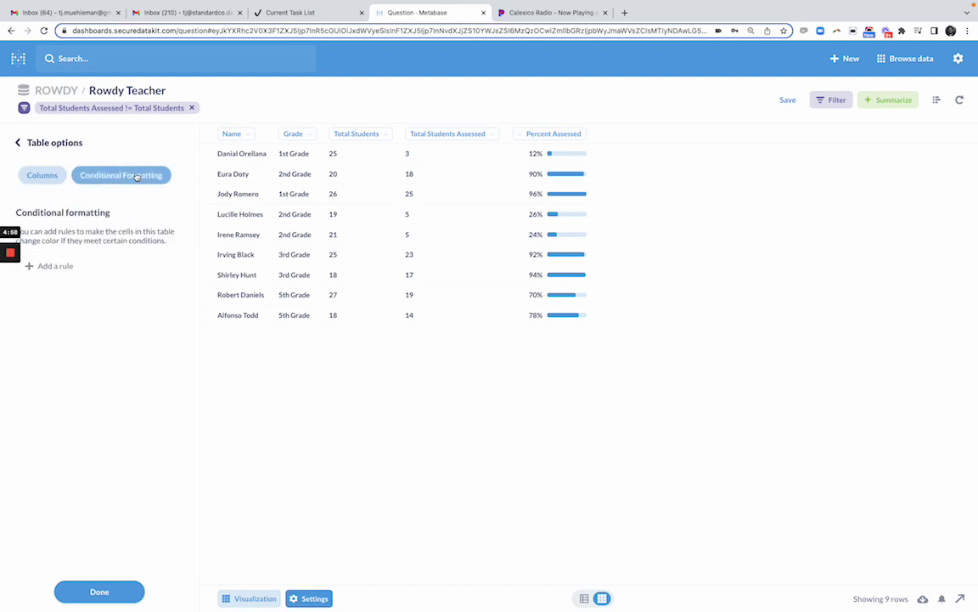
{"action": "left_click", "coordinate": [60, 265]}
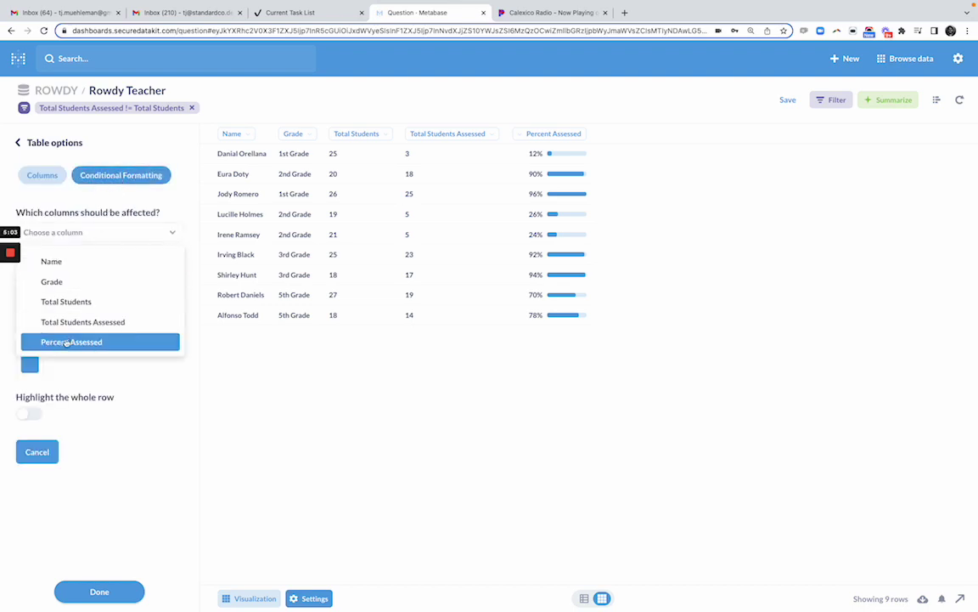
{"action": "left_click", "coordinate": [67, 342]}
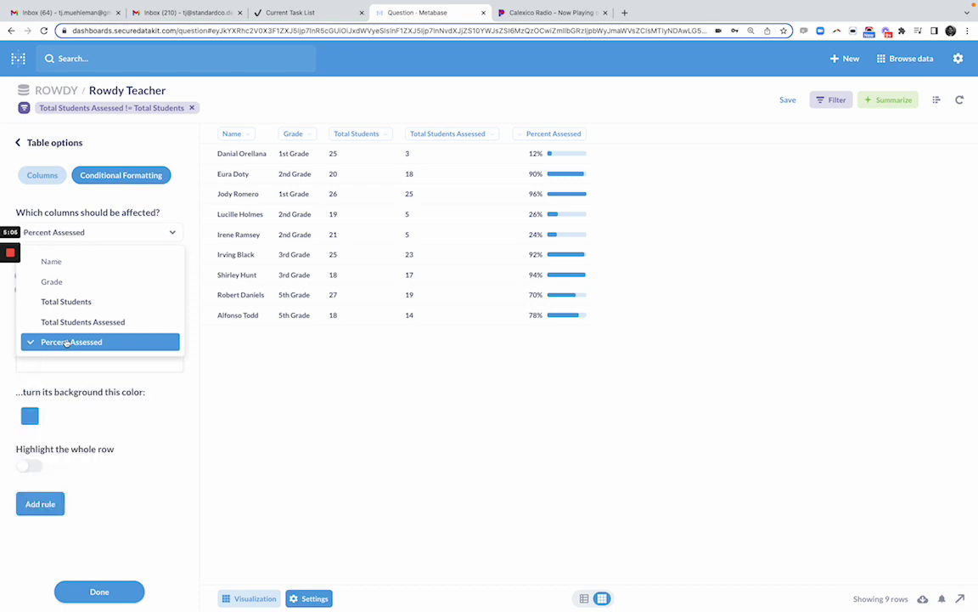
{"action": "left_click", "coordinate": [209, 315]}
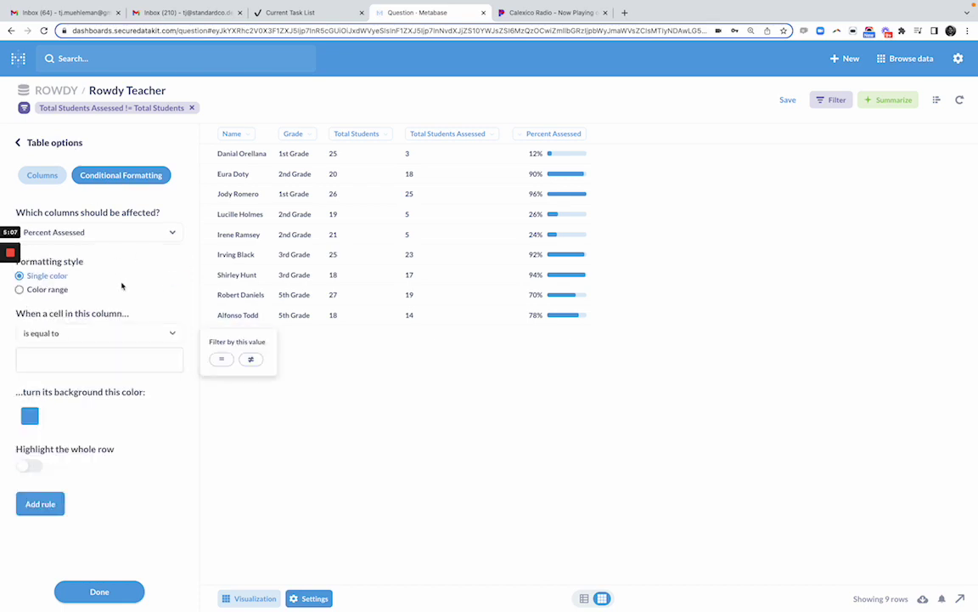
{"action": "left_click", "coordinate": [270, 389]}
{"action": "left_click", "coordinate": [44, 289]}
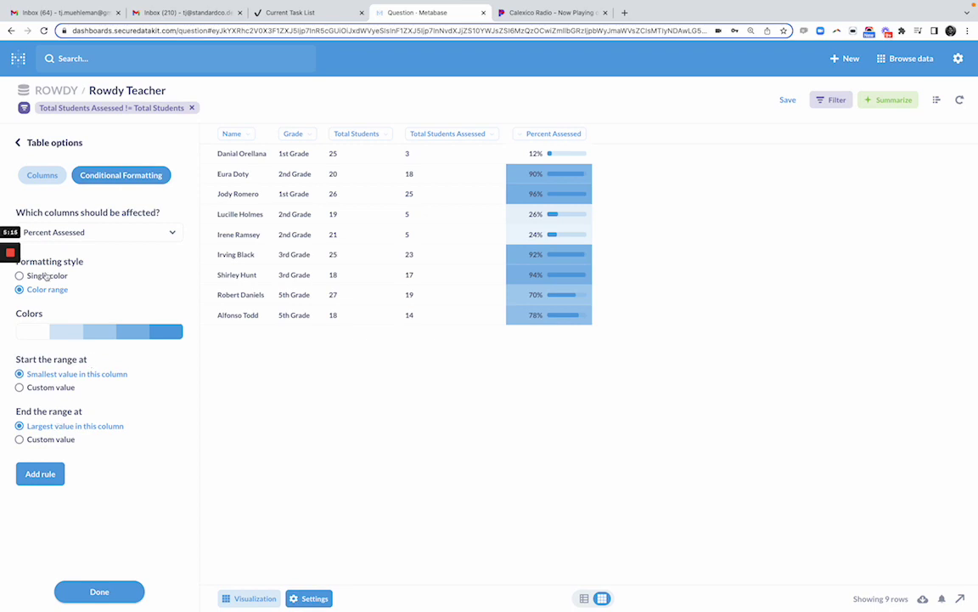
{"action": "left_click", "coordinate": [36, 275]}
Set the rule's comparison threshold to 0.9.
{"action": "left_click", "coordinate": [84, 336]}
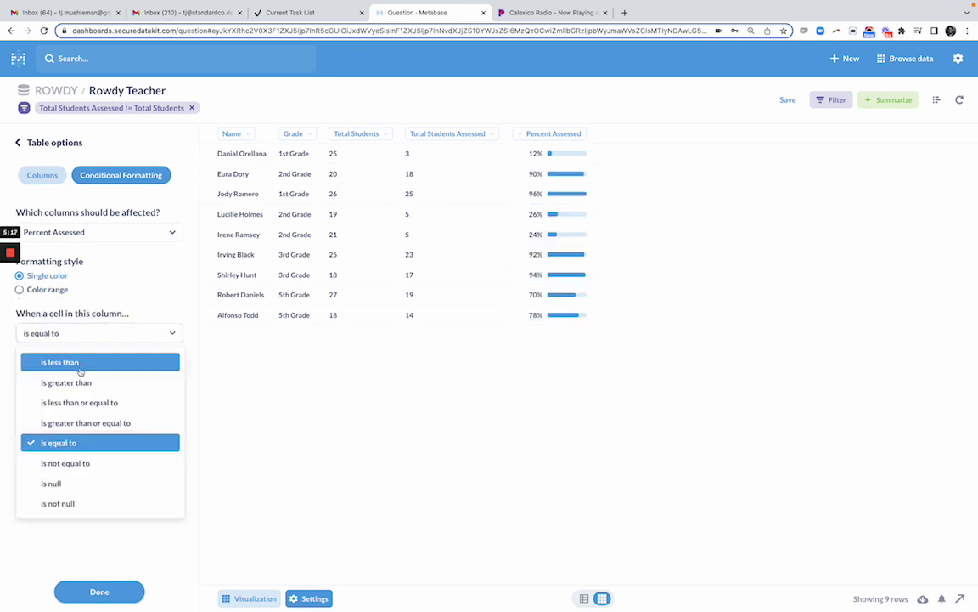
{"action": "left_click", "coordinate": [79, 401]}
{"action": "left_click", "coordinate": [81, 362]}
{"action": "type", "text": "90"}
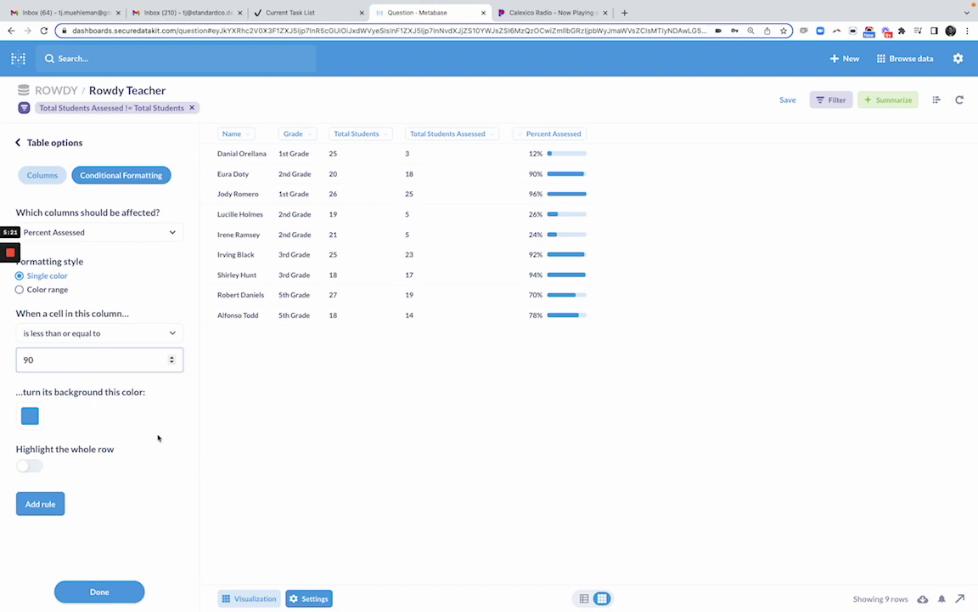
{"action": "left_click", "coordinate": [140, 408]}
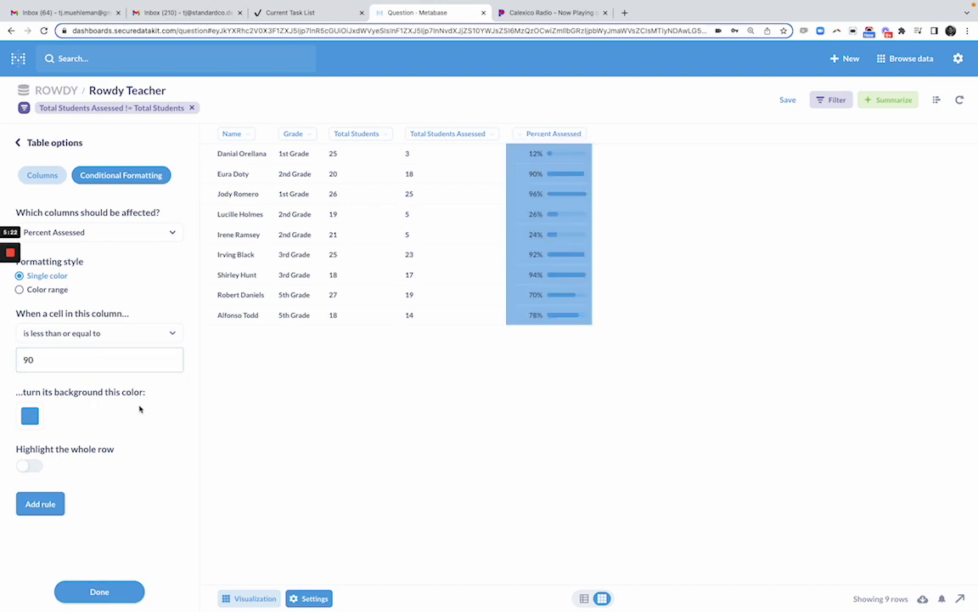
{"action": "double_click", "coordinate": [62, 350]}
{"action": "type", "text": "0.9"}
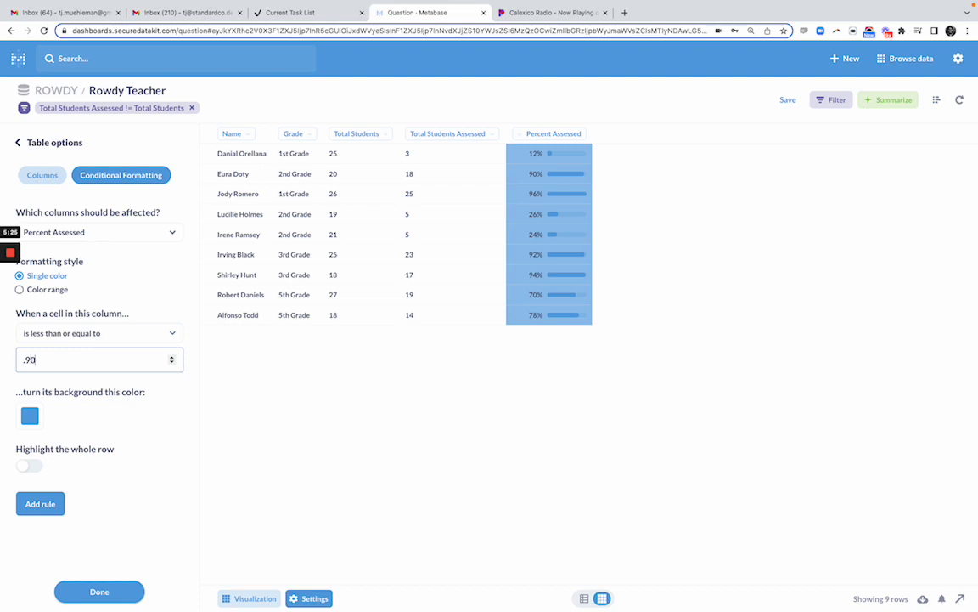
{"action": "left_click", "coordinate": [77, 385]}
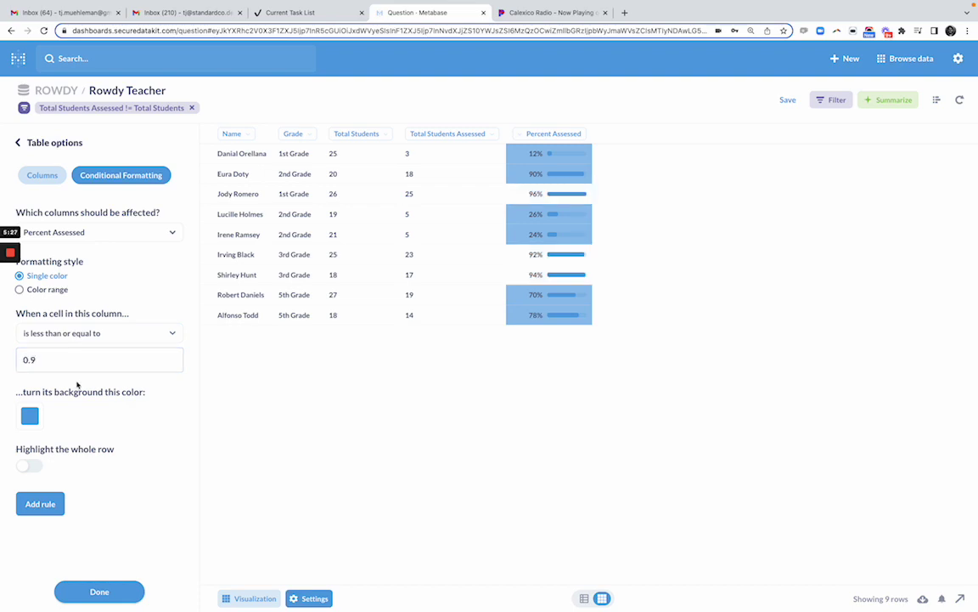
Make the condition 'is less than', choose a red highlight, and save the rule.
{"action": "left_click", "coordinate": [64, 335]}
{"action": "left_click", "coordinate": [68, 363]}
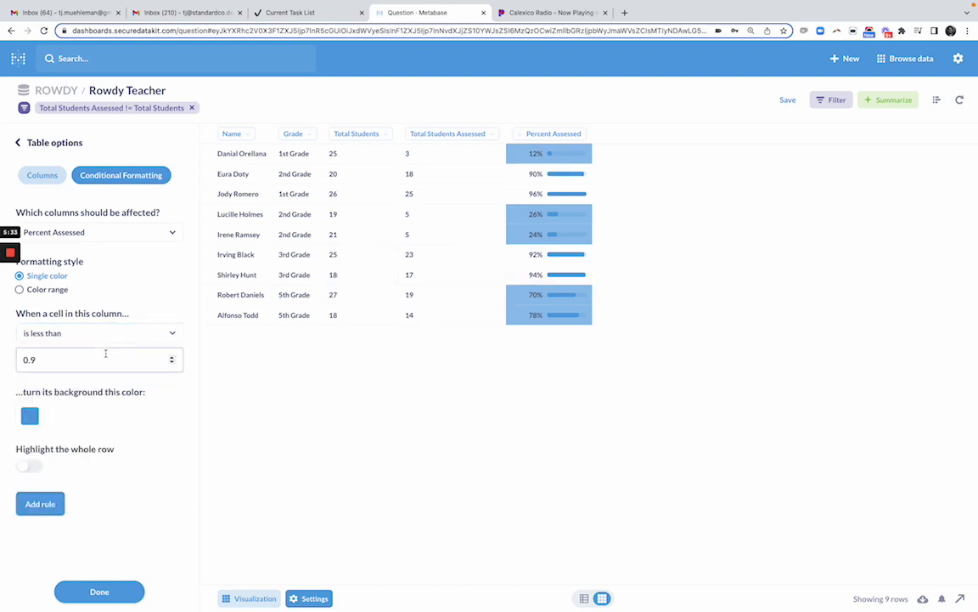
{"action": "left_click", "coordinate": [34, 418]}
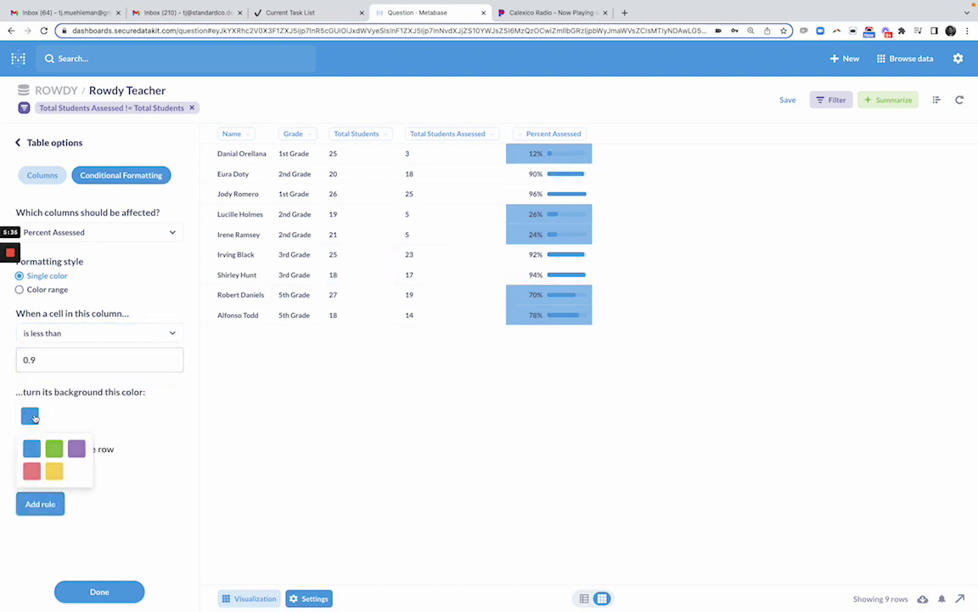
{"action": "left_click", "coordinate": [30, 469]}
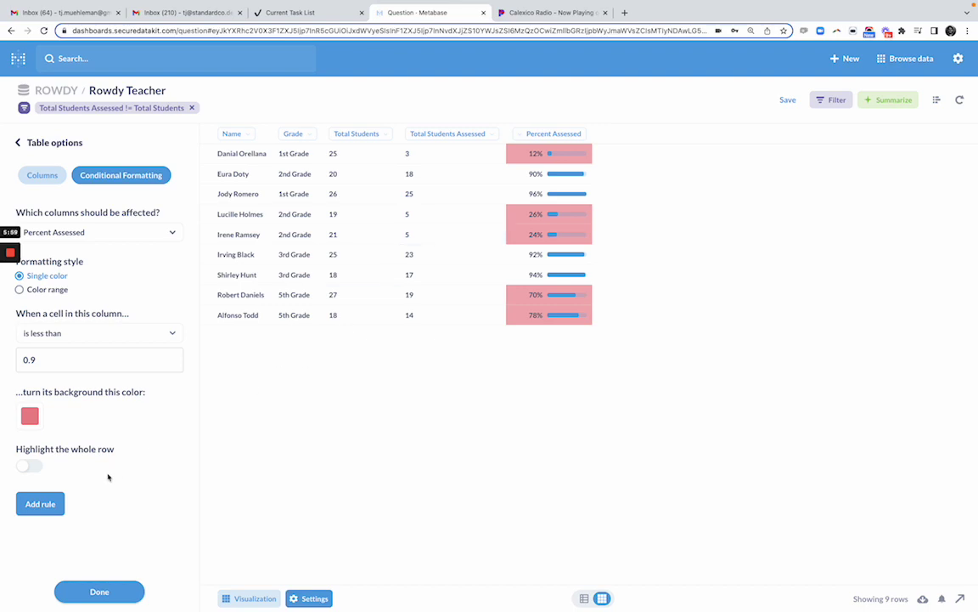
{"action": "left_click", "coordinate": [58, 504]}
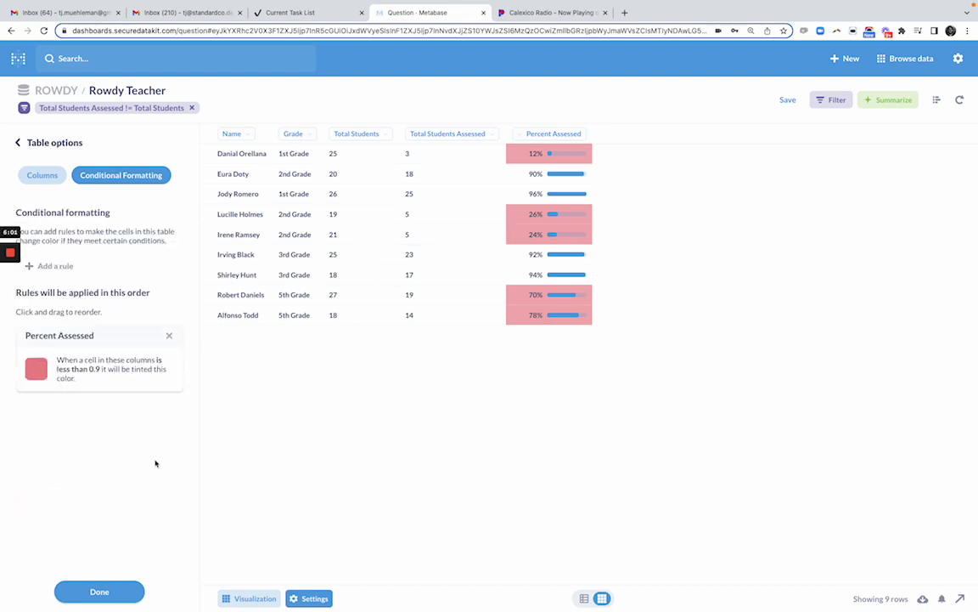
Close the Table options sidebar to show the finished teacher table.
{"action": "left_click", "coordinate": [102, 591]}
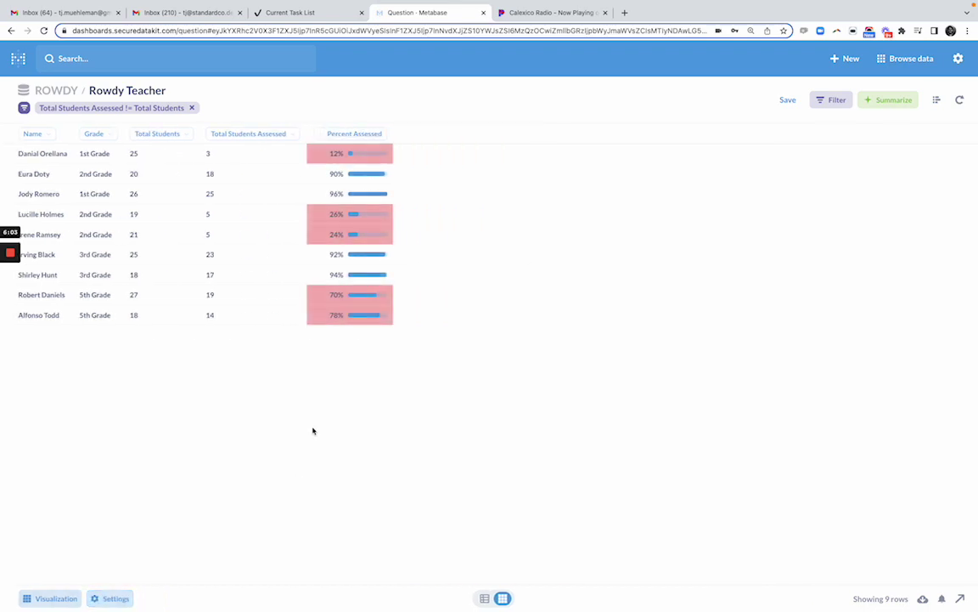